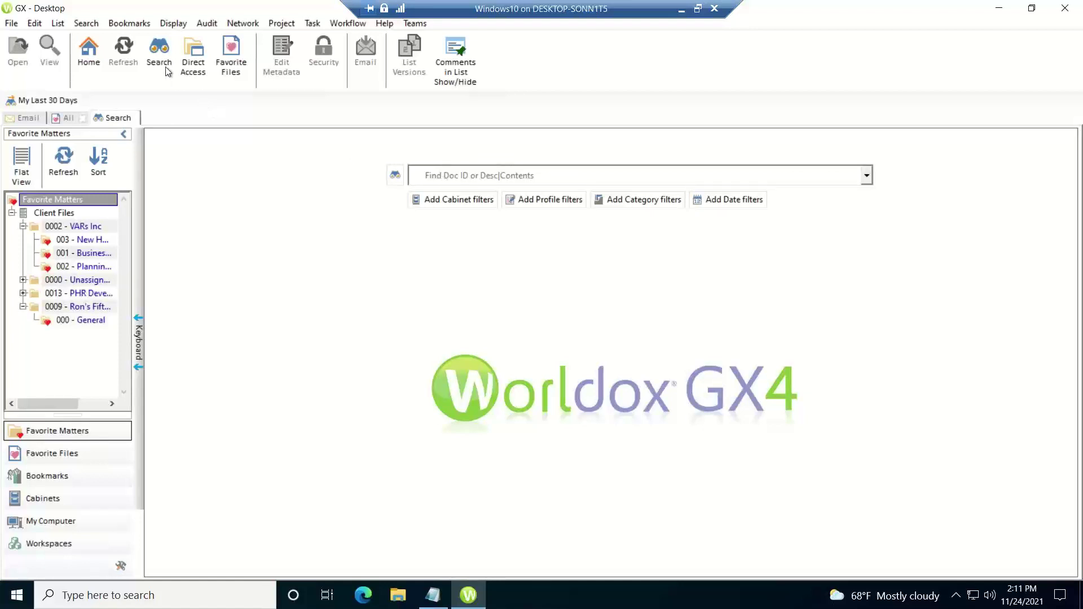
Step: Open the Client Files search template from the saved templates, then close it without searching
click(160, 51)
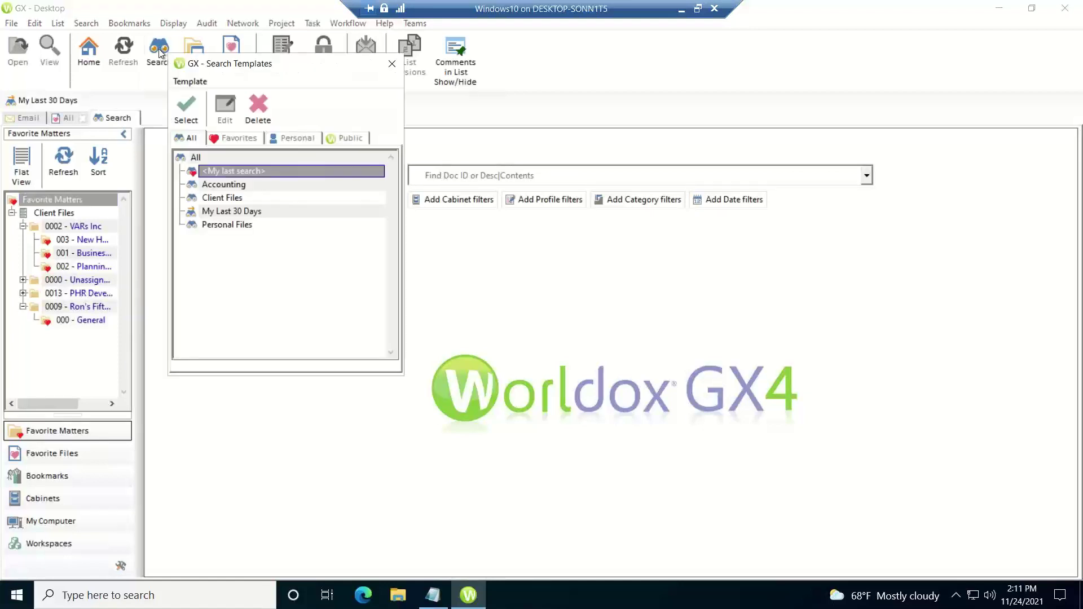
double_click(231, 198)
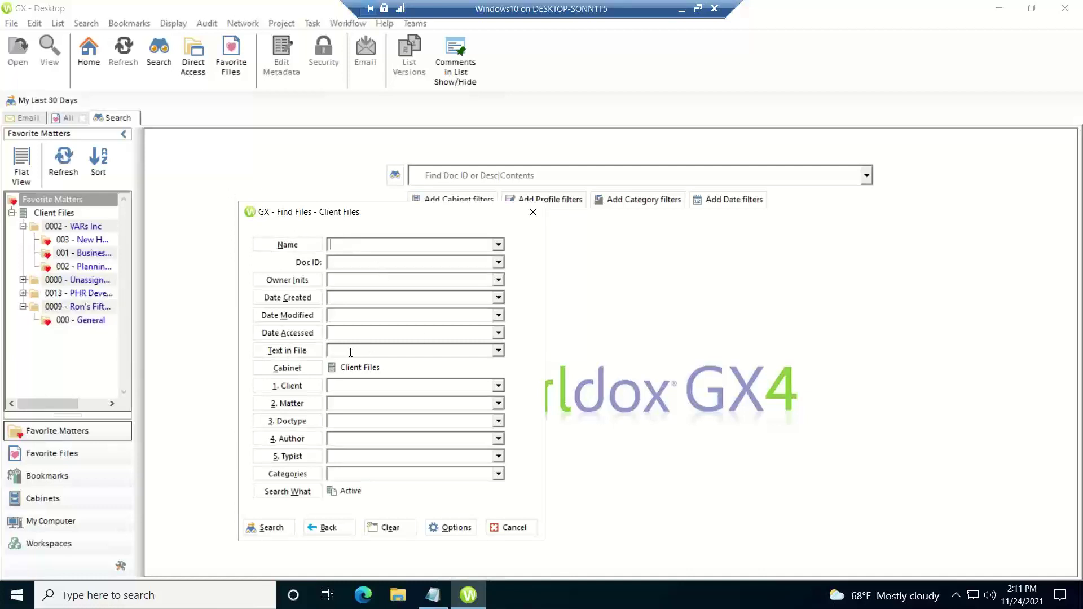
click(532, 213)
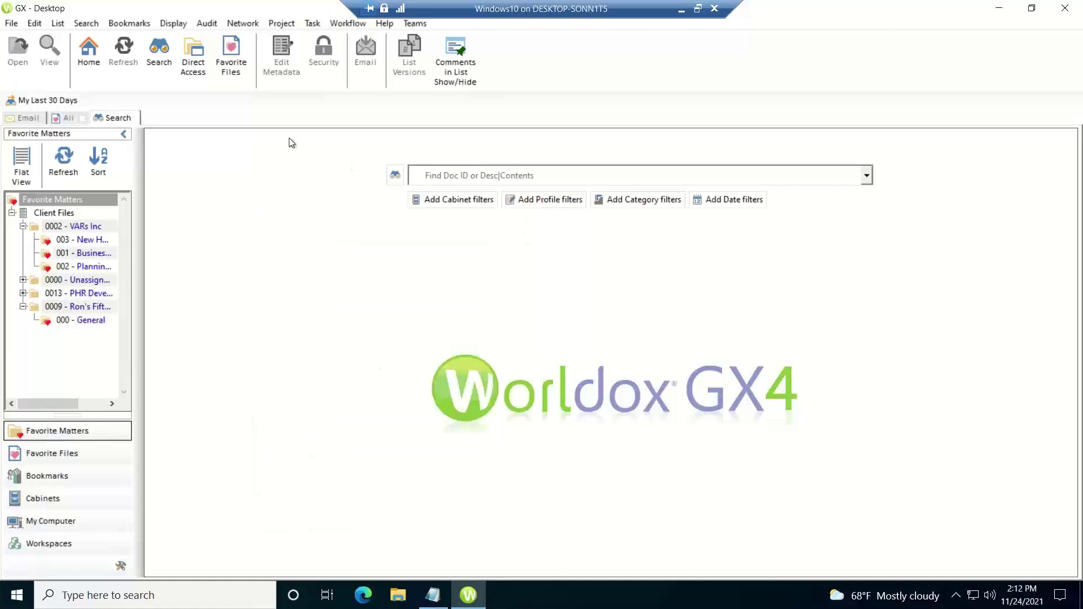
Step: Load all 21 Favorite Files with their type, client, matter, doctype, author and typist filters
click(67, 120)
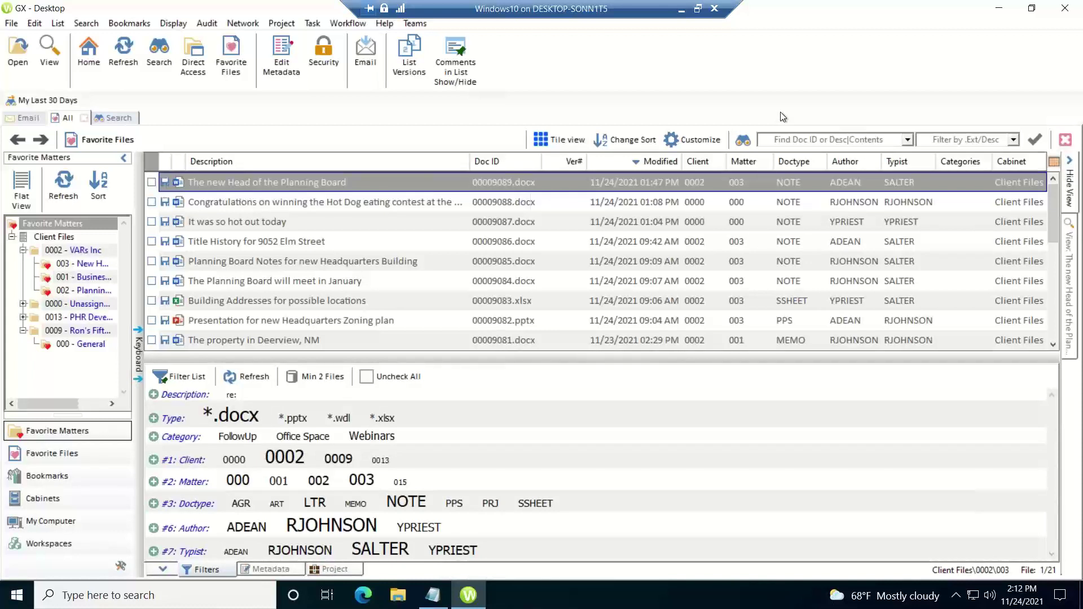
Step: Set the quick find default to Doc ID or Description OR Contents
click(742, 143)
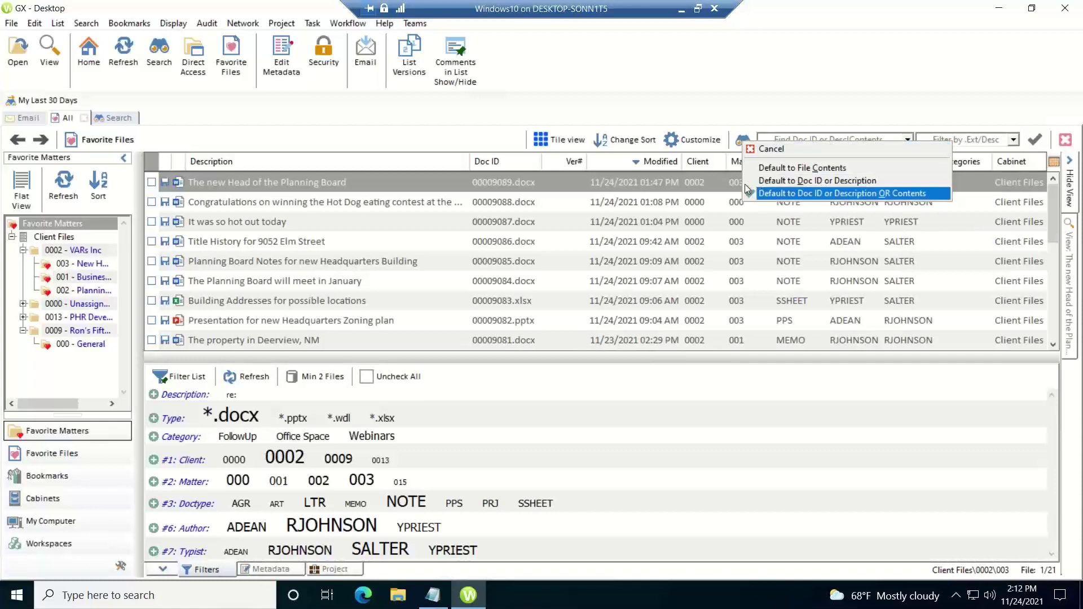
click(793, 134)
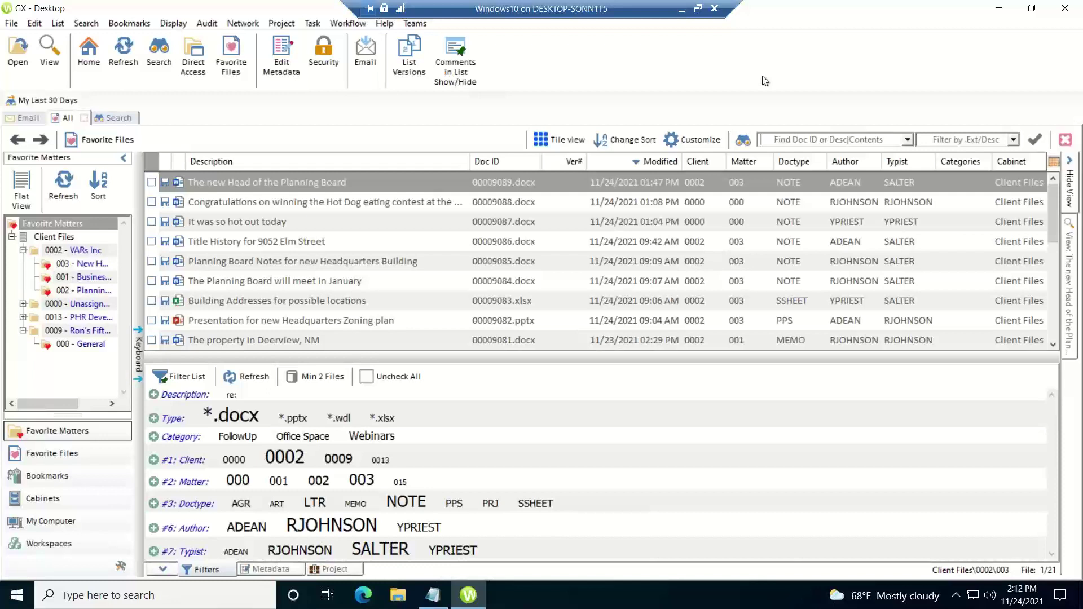
Step: Run a quick find for 'Planning & Headquarters', then paste the query back into the box
text(Planning & Headquarters)
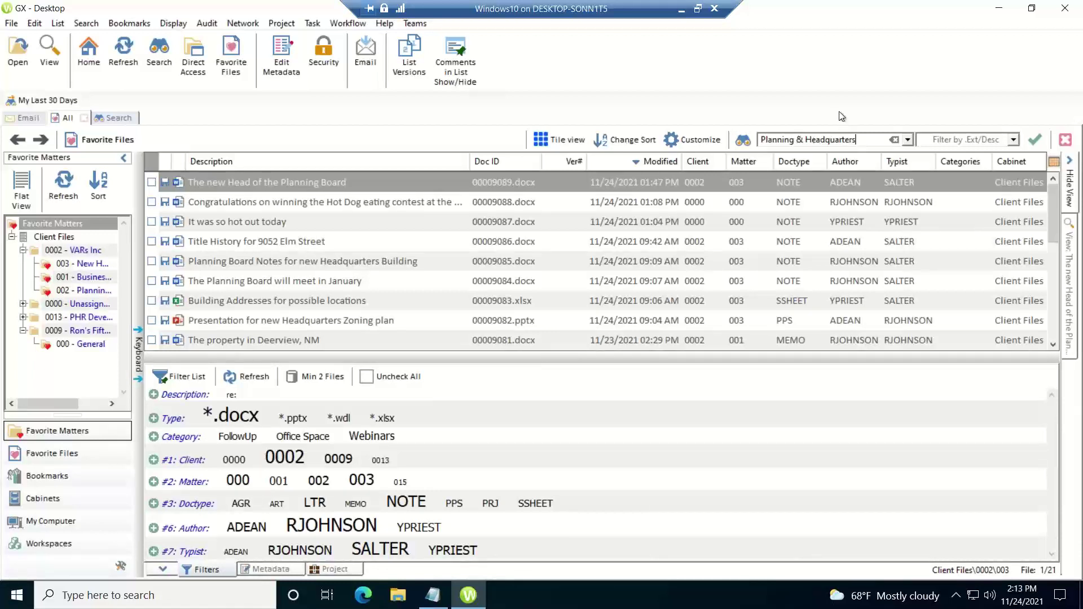
key(Return)
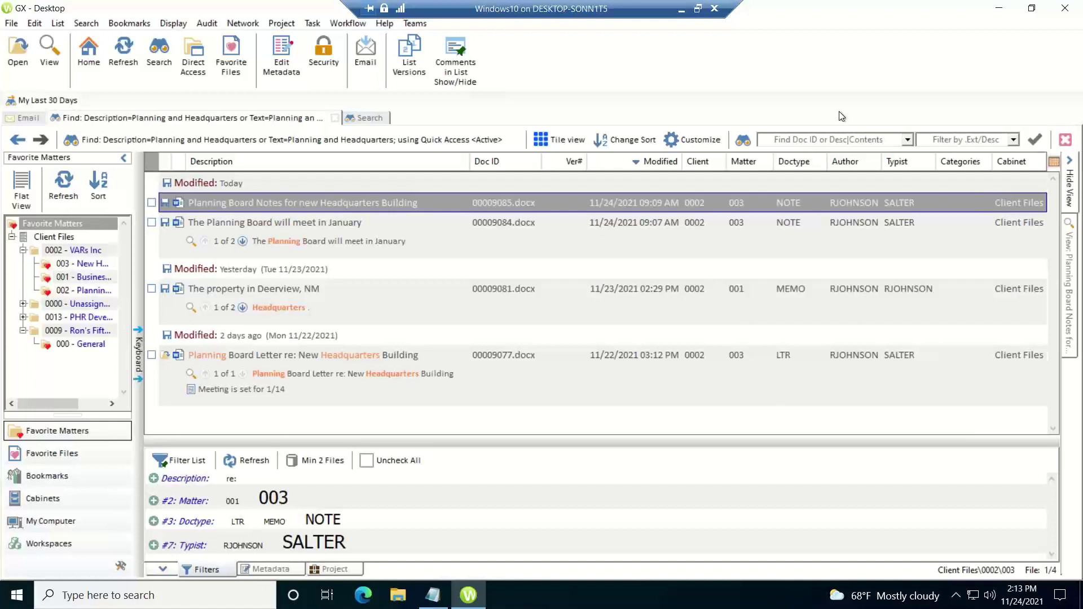
click(788, 142)
text(Planning & Headquarters)
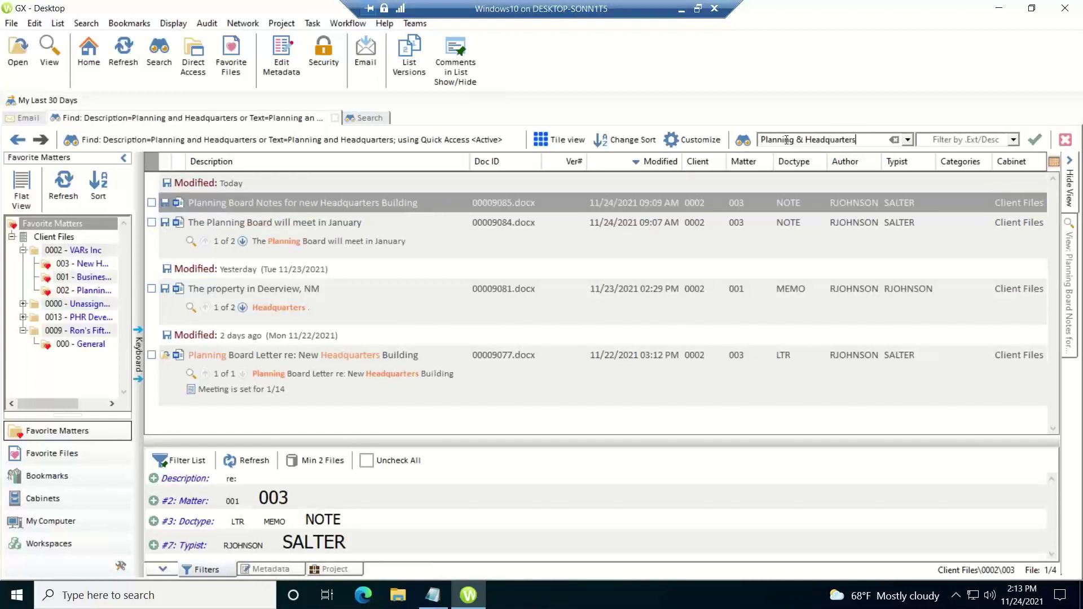
Step: Change the query to 'Planning | Headquarters' and run it, listing 6 files
key(Left)
key(Left)
key(Left)
key(Left)
key(Left)
key(Left)
key(Left)
key(Left)
key(BackSpace)
key(BackSpace)
text(|)
click(861, 141)
key(Return)
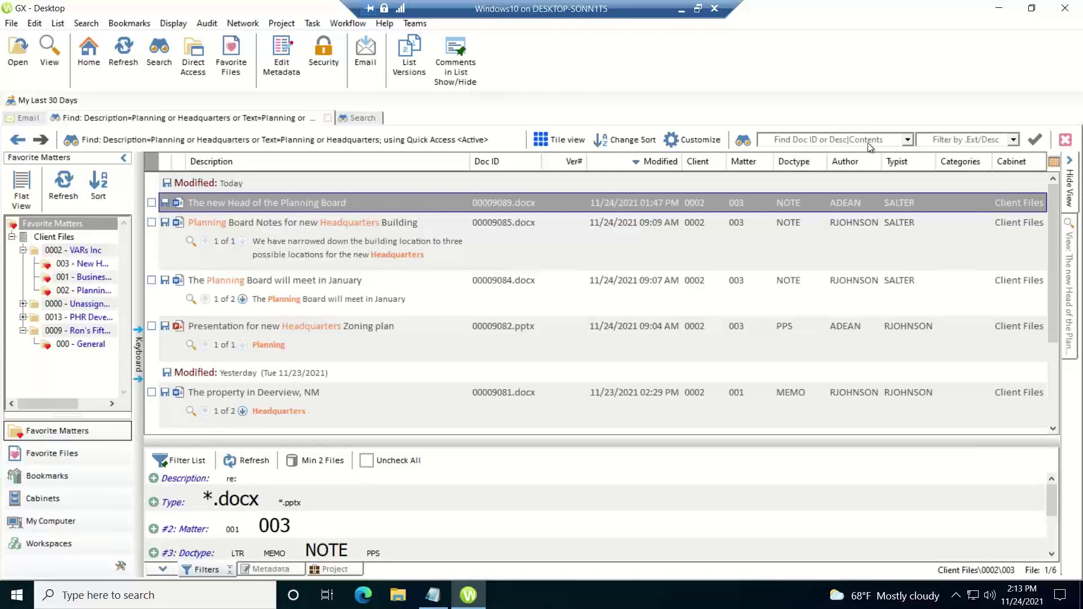
Step: Run a 'Planning ! Headquarters' quick find, returning 3 files
click(784, 142)
text(Planning & Headquarters)
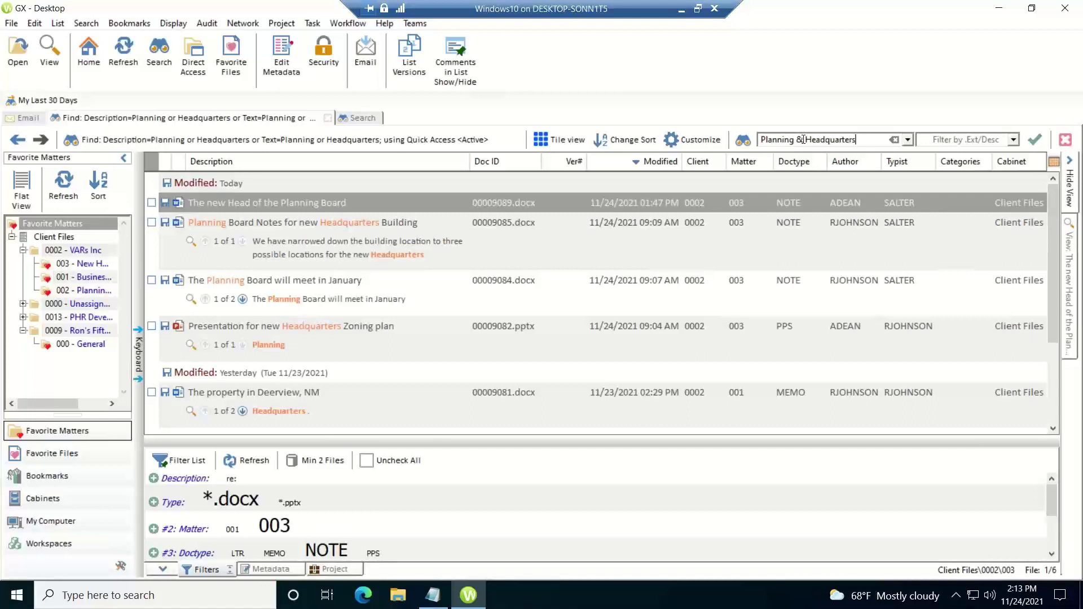
double_click(803, 140)
key(BackSpace)
text(!)
key(Return)
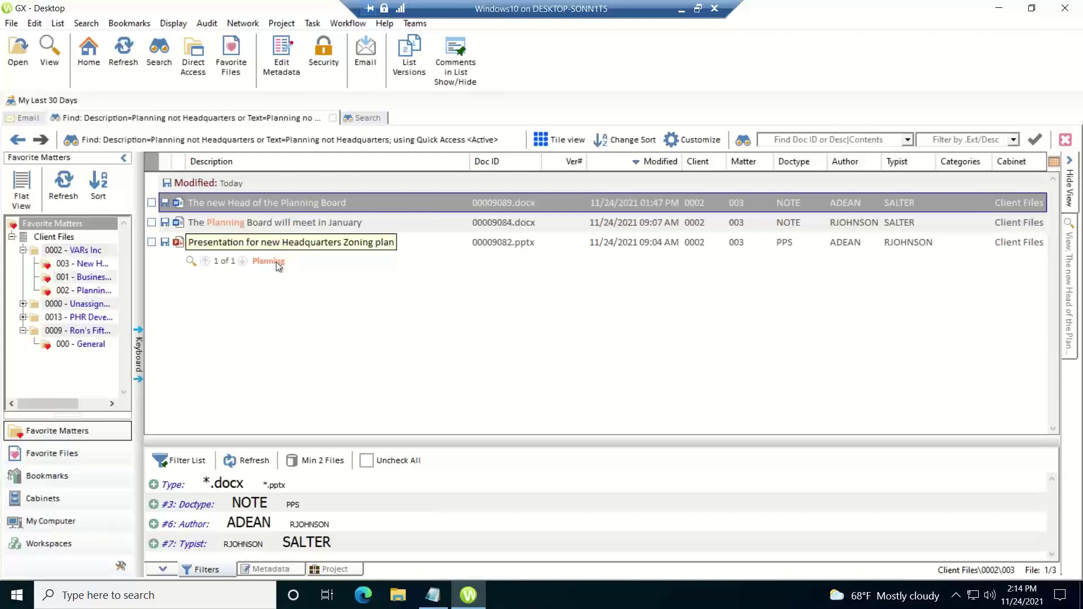
Step: Run a wildcard quick find for 'Plan*', returning 8 files
click(778, 143)
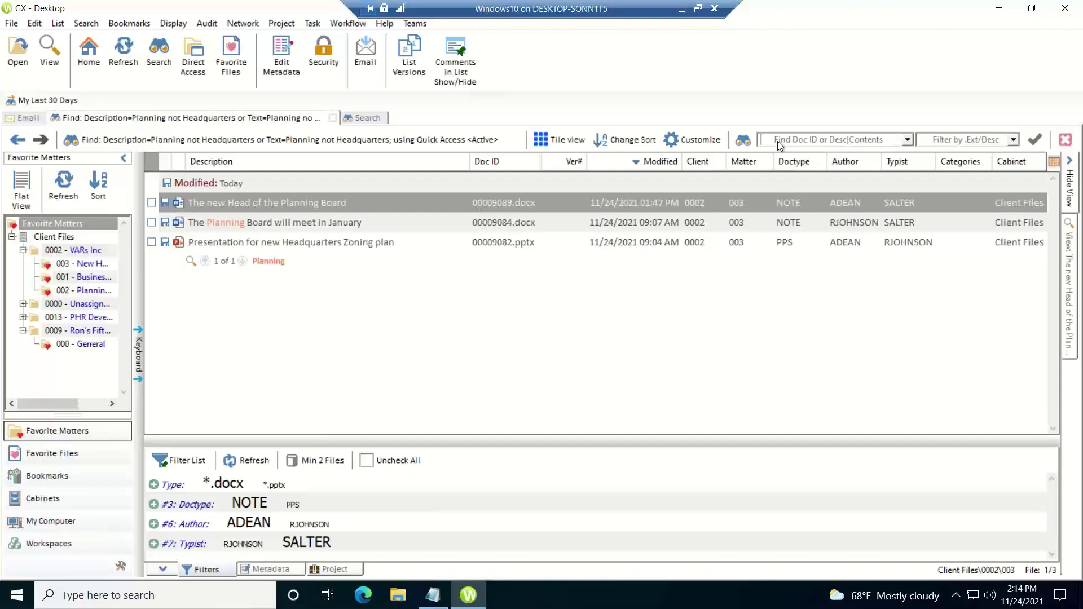
text(Plan)
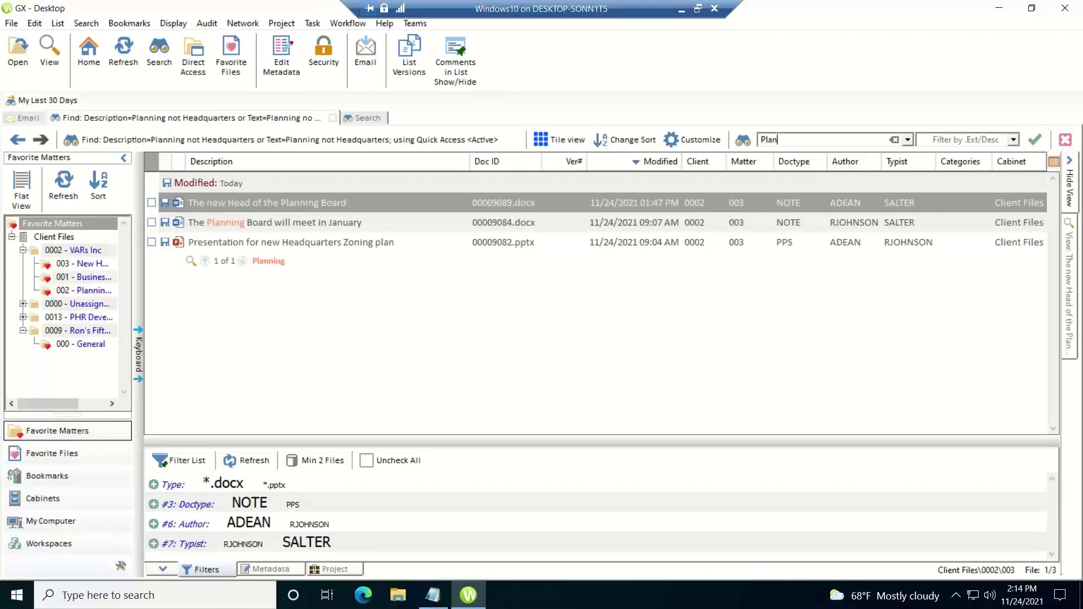
text(*)
key(Return)
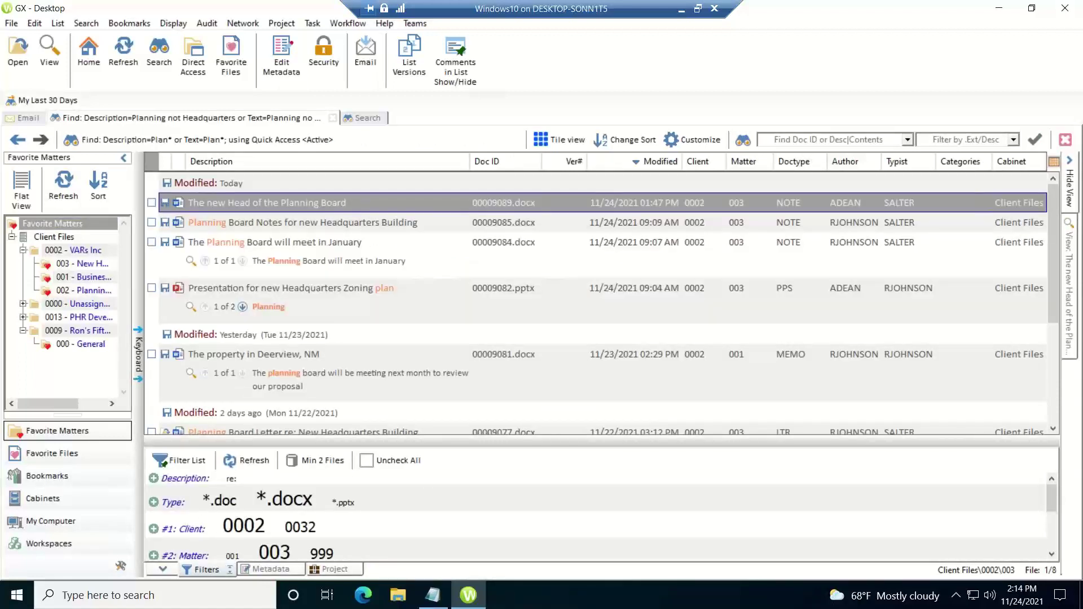
Step: Run a quick find for 'Plan* & Head*', returning 7 files
click(779, 142)
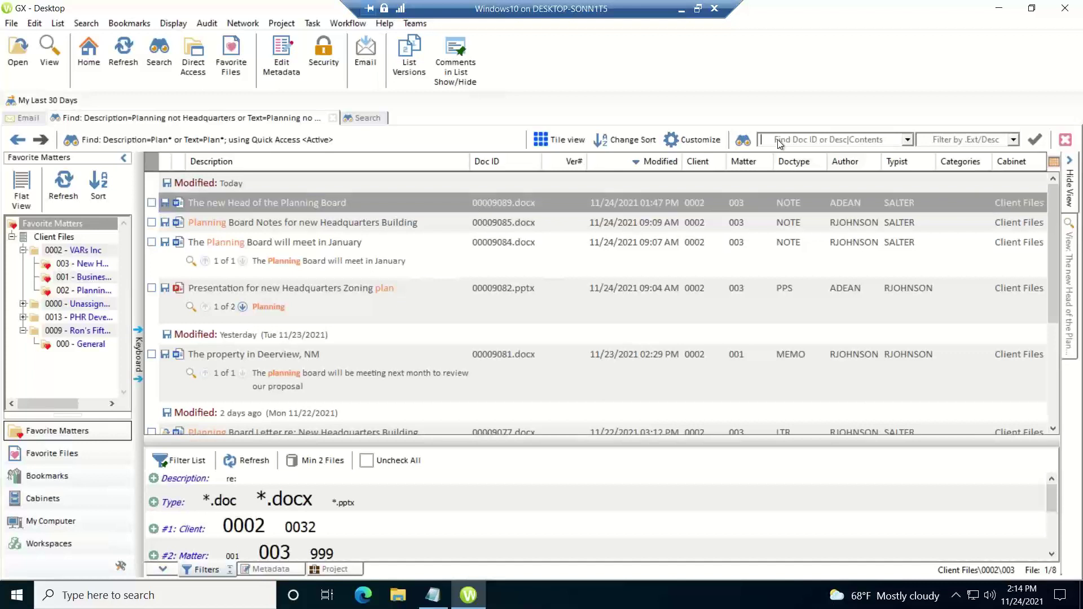
text(Plan)
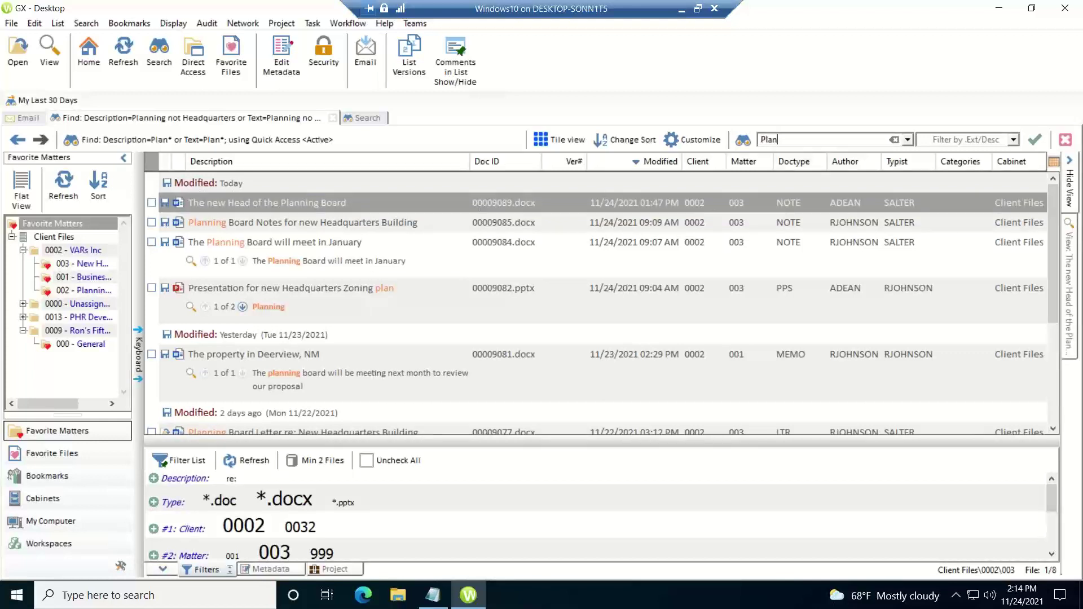
text(* & Head*)
key(Return)
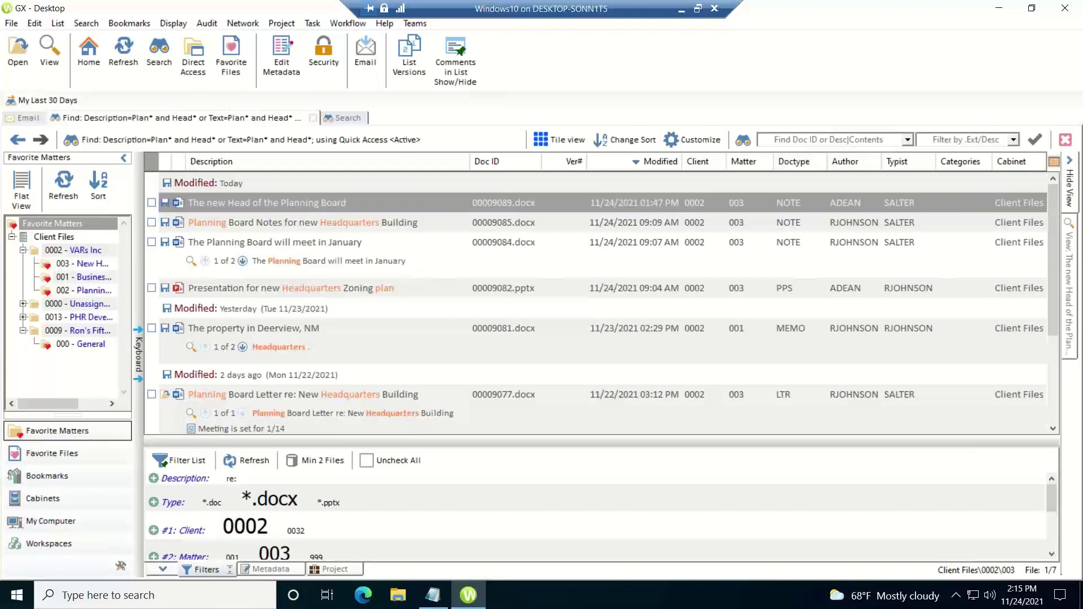
Step: Run a quick find for 'Hot Dog' without quotes, returning 2 files
text(H)
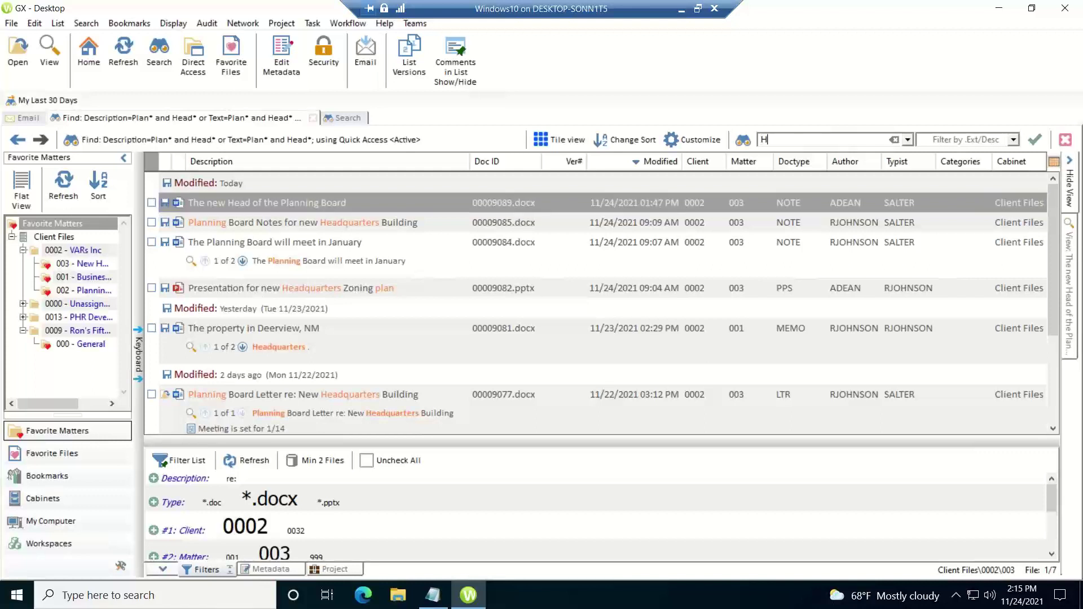
text(ot Dog)
key(Return)
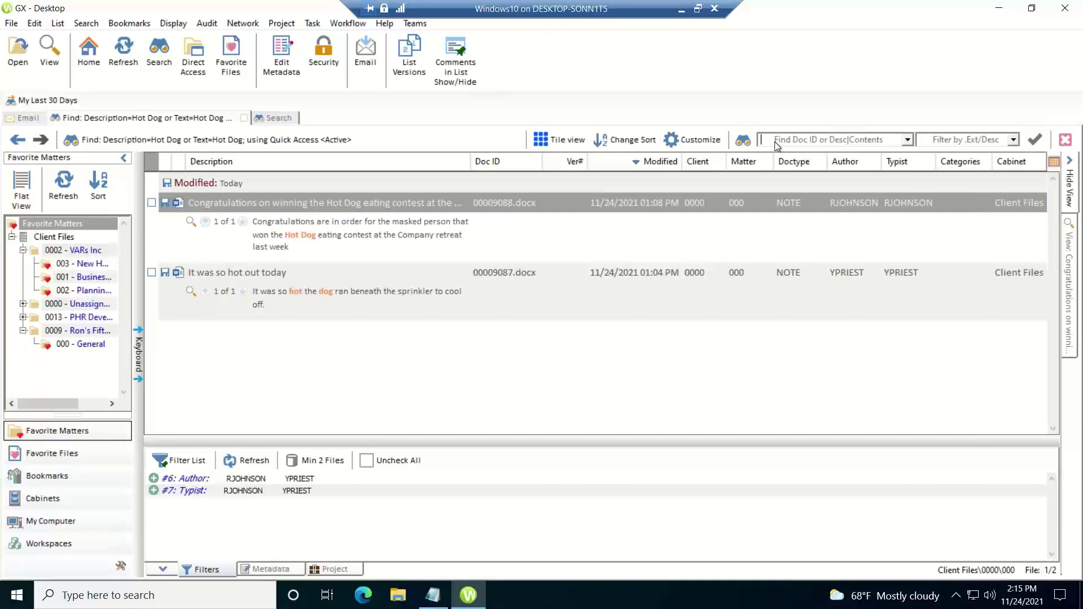
Step: Run a quoted '"Hot Dog"' quick find, fixing the capitalisation typo
text(")
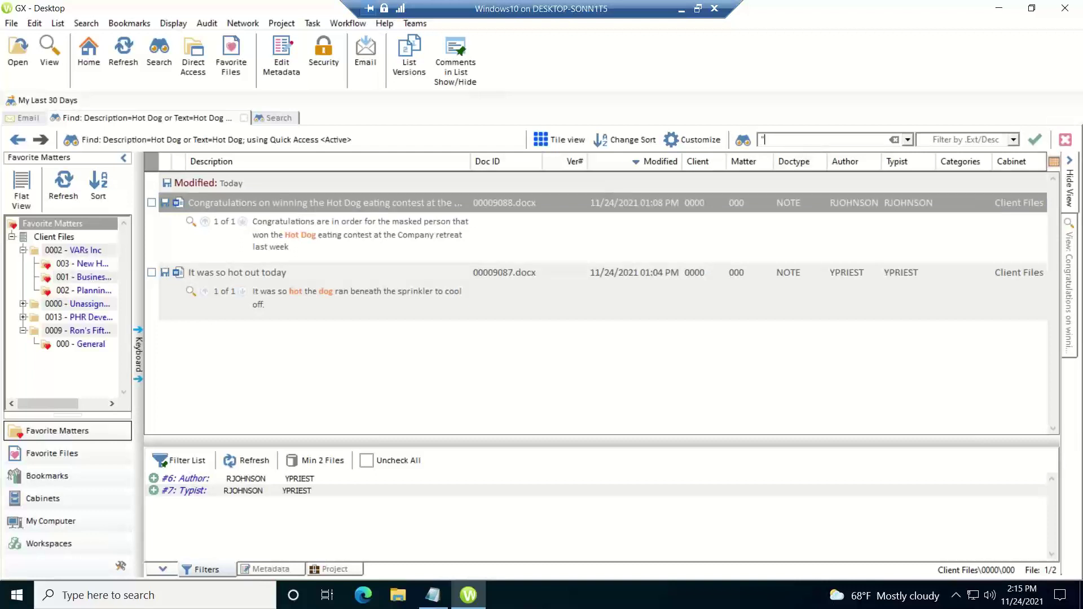
text(HOT)
key(BackSpace)
key(BackSpace)
text(ot Dog")
key(Return)
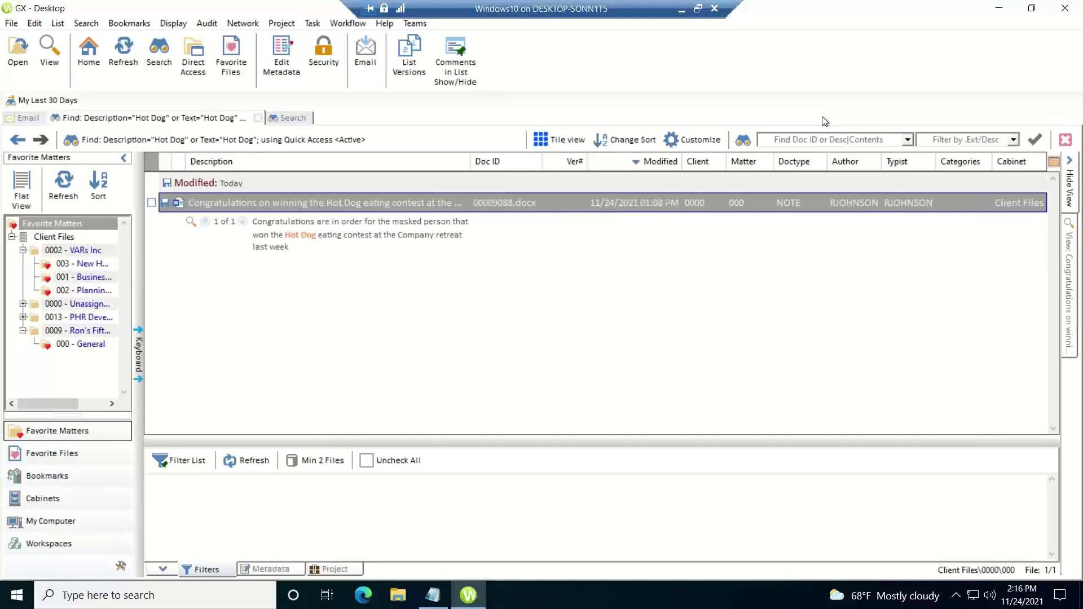
click(767, 139)
text(")
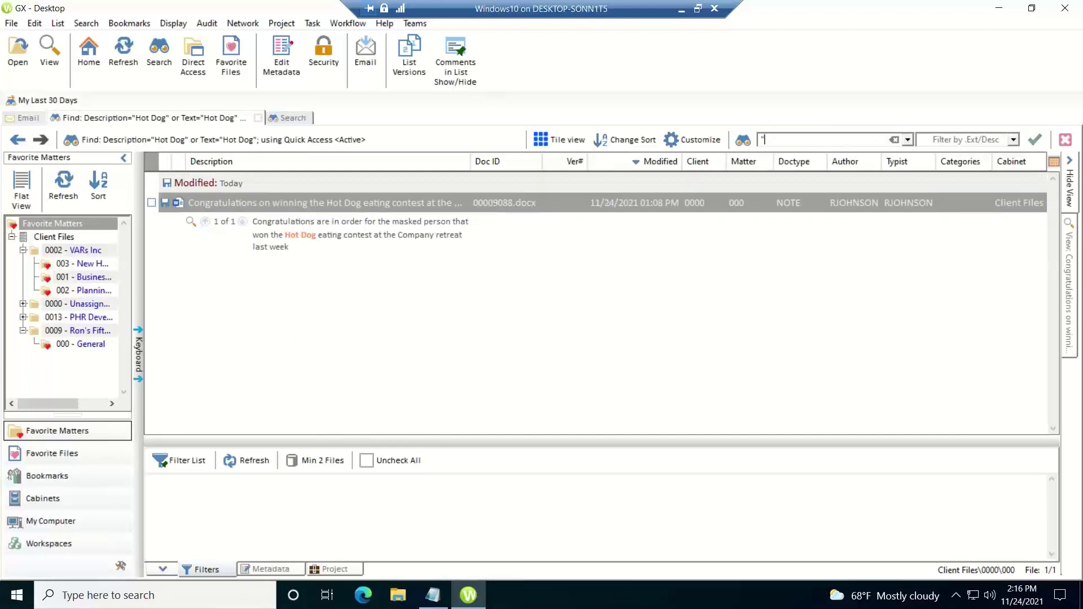
text(9052")
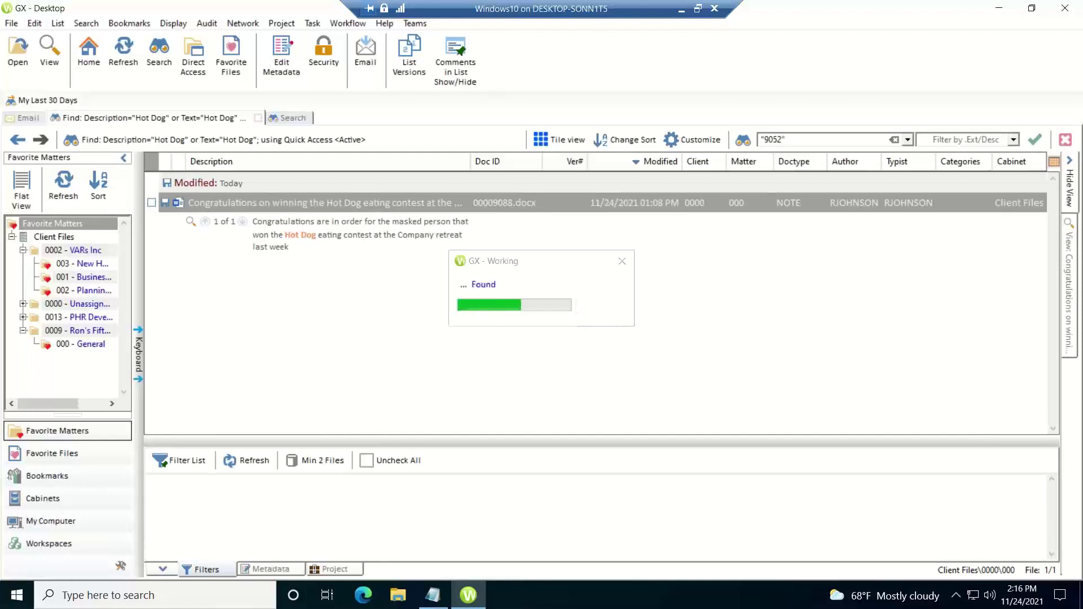
key(Return)
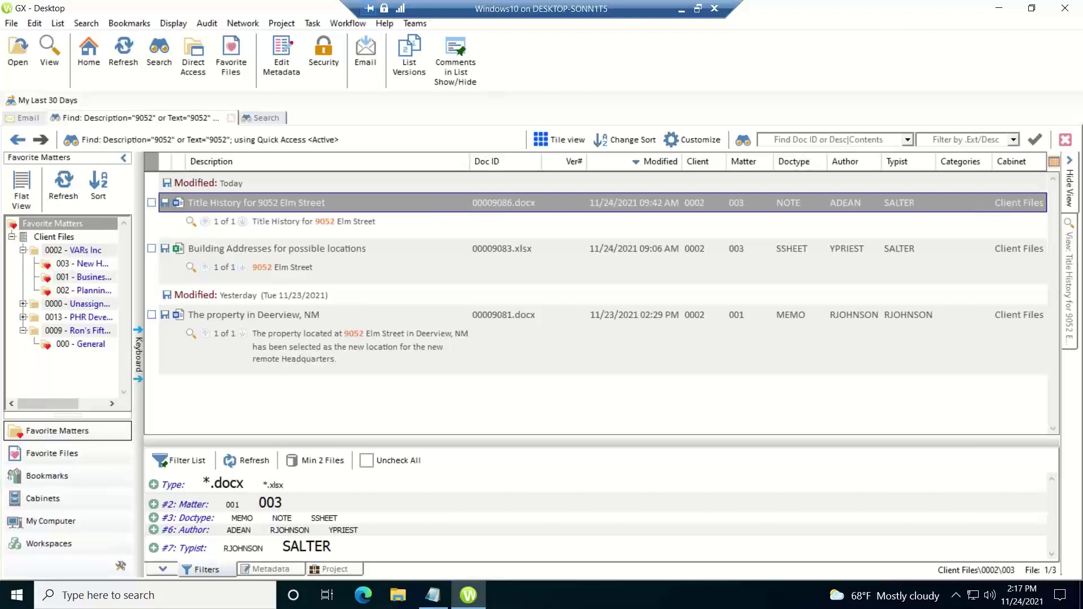
key(Tab)
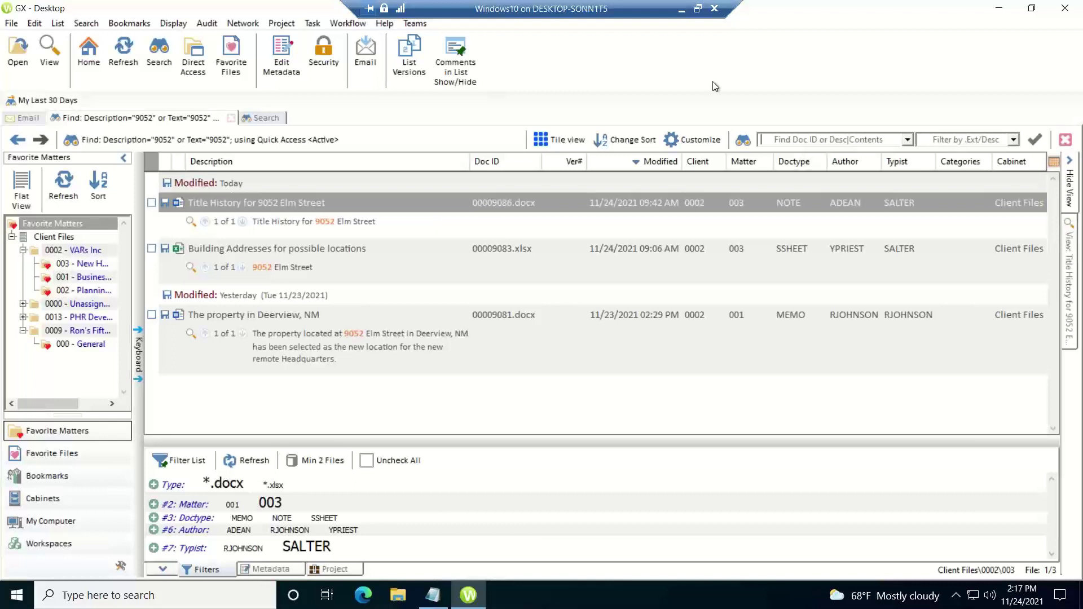
Step: Run the proximity search Hot w/7 Dog, returning two files
text(Hot)
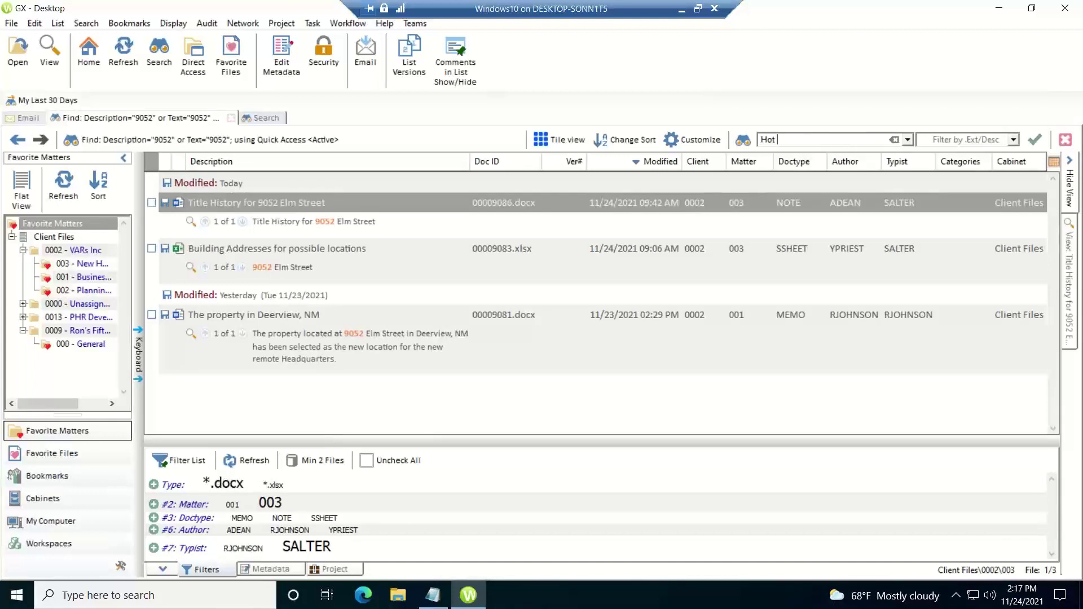
text( w/7 Dog)
key(Return)
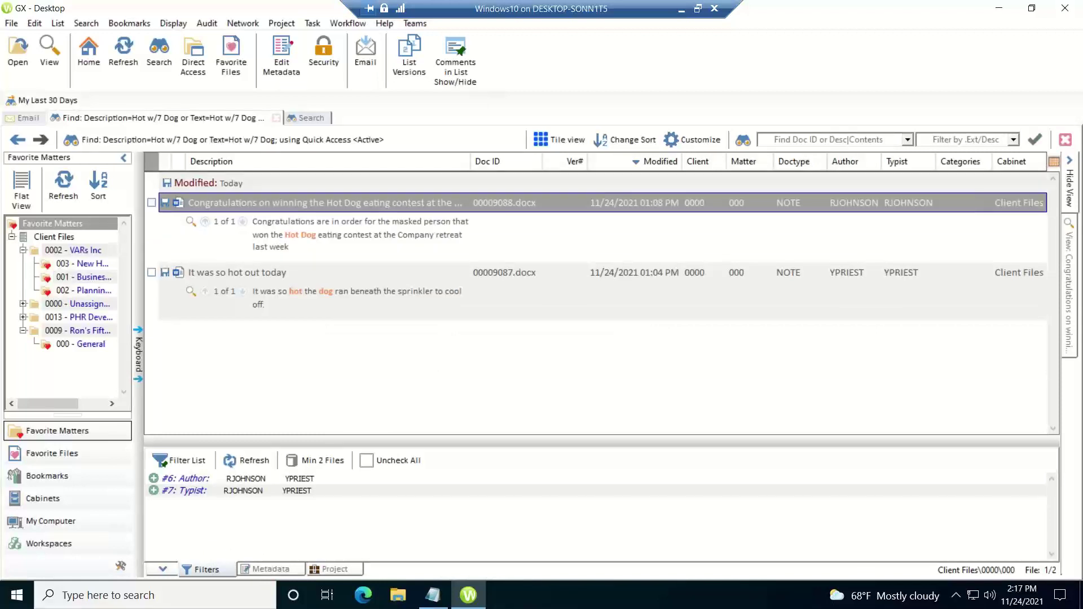
Step: Enter the proximity query Hot /2,4/ Dog in the quick search box
click(771, 139)
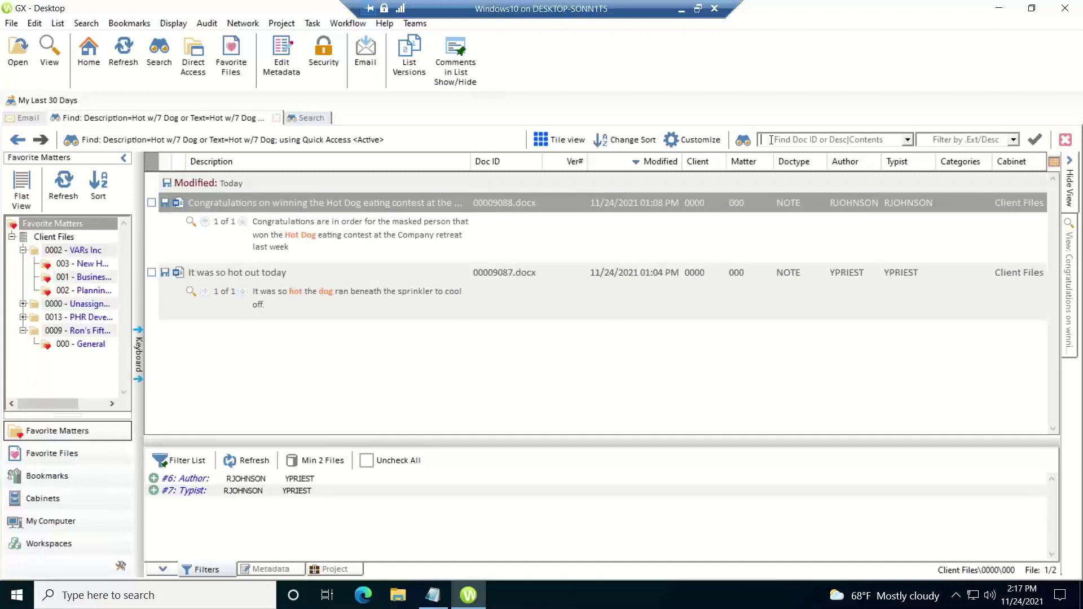
text(Hot)
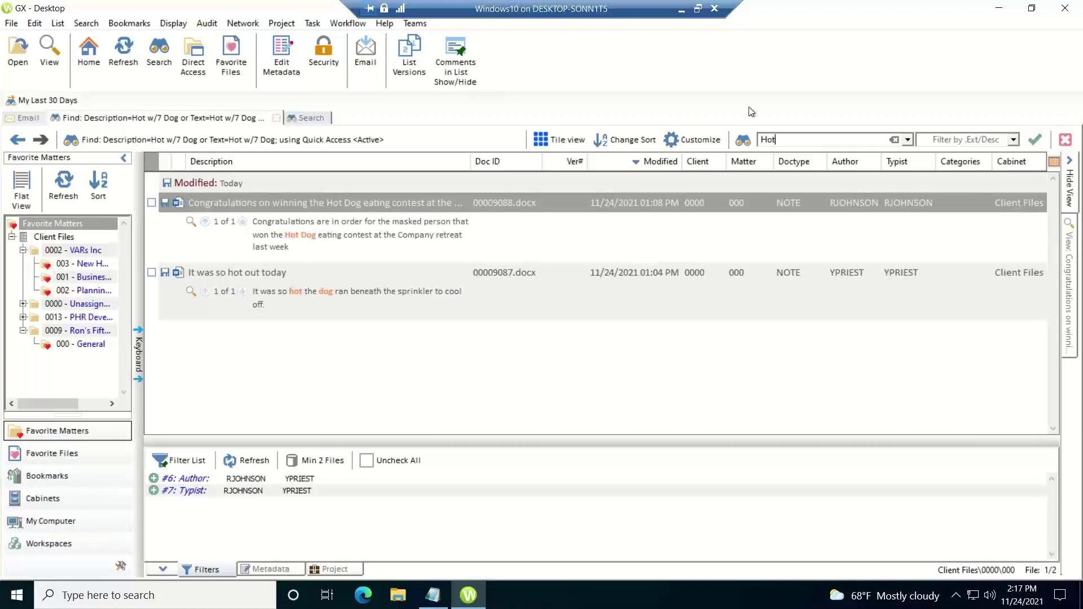
text( /2,4/)
key(BackSpace)
key(BackSpace)
text(/ Dog)
Step: Run the Hot /2,4/ Dog search, leaving only 00009087.docx
key(Return)
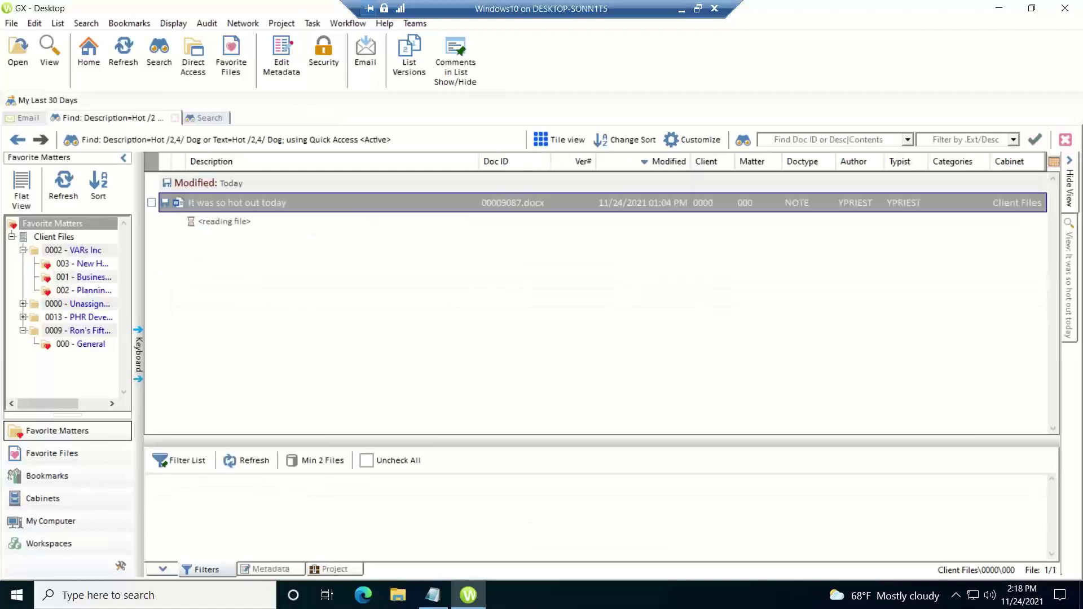